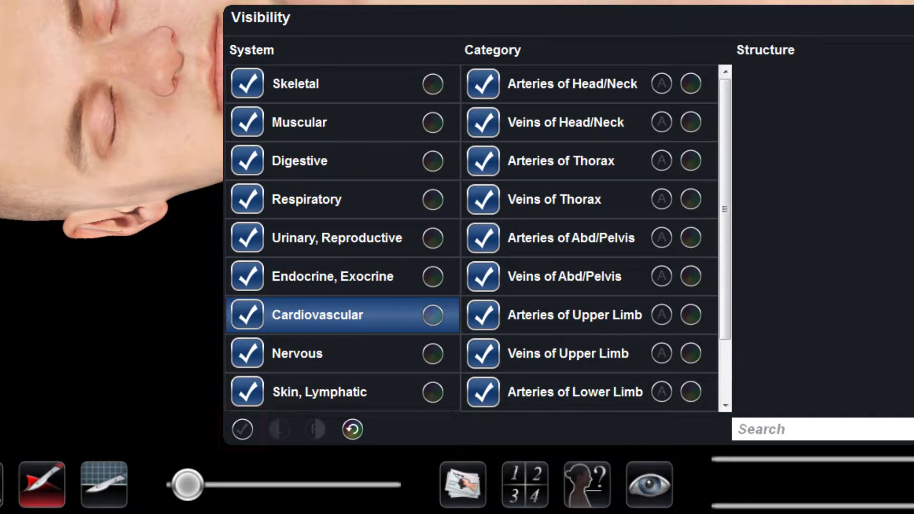
Hide all anatomical systems and show only the Muscular, Skeletal and Cardiovascular systems
left_click(242, 429)
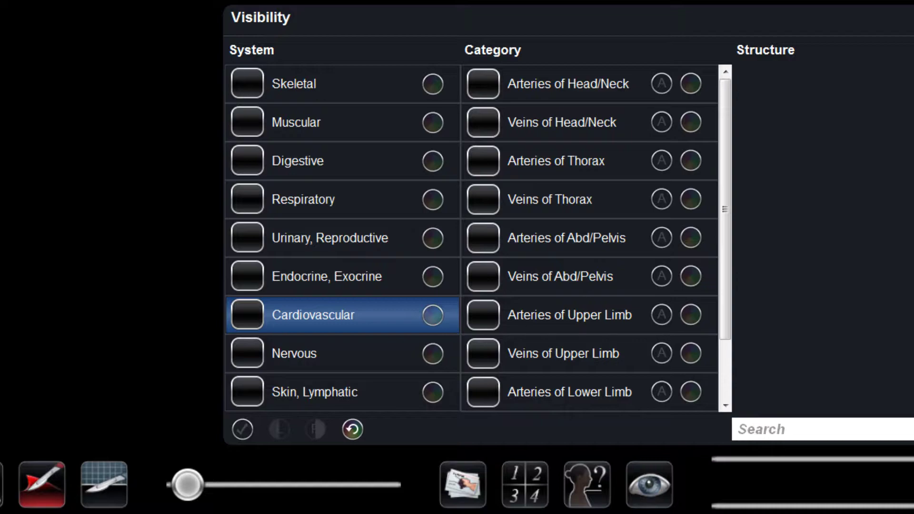
left_click(247, 122)
left_click(247, 84)
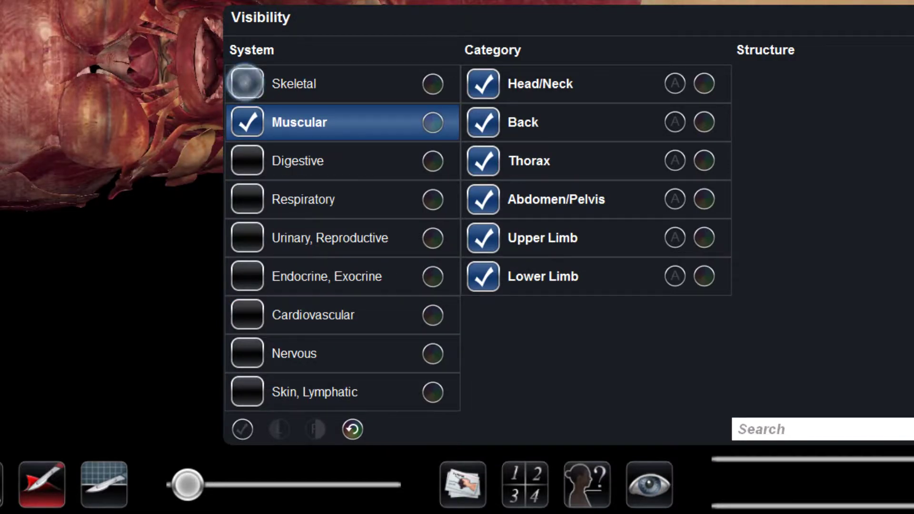
left_click(247, 315)
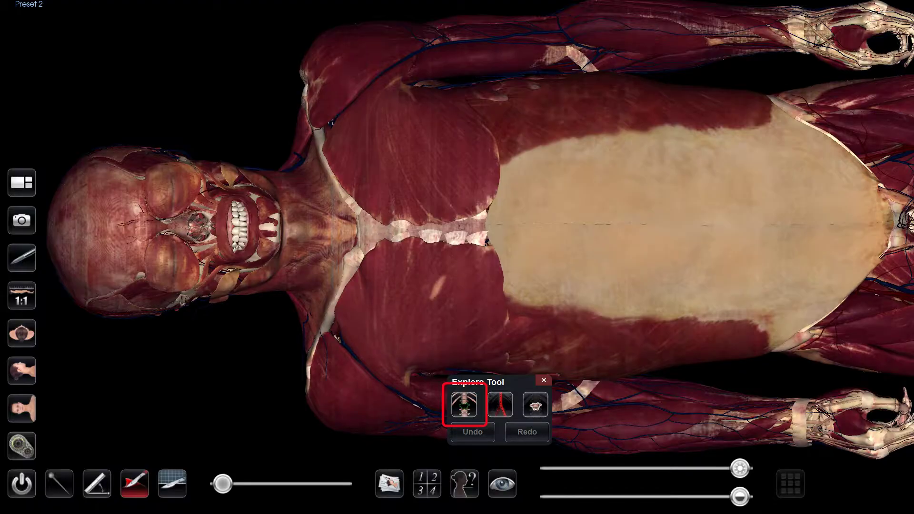
With the Explore Tool's structure removal, peel away the right abdominal wall muscles, including the external oblique and rectus abdominis
left_click(464, 404)
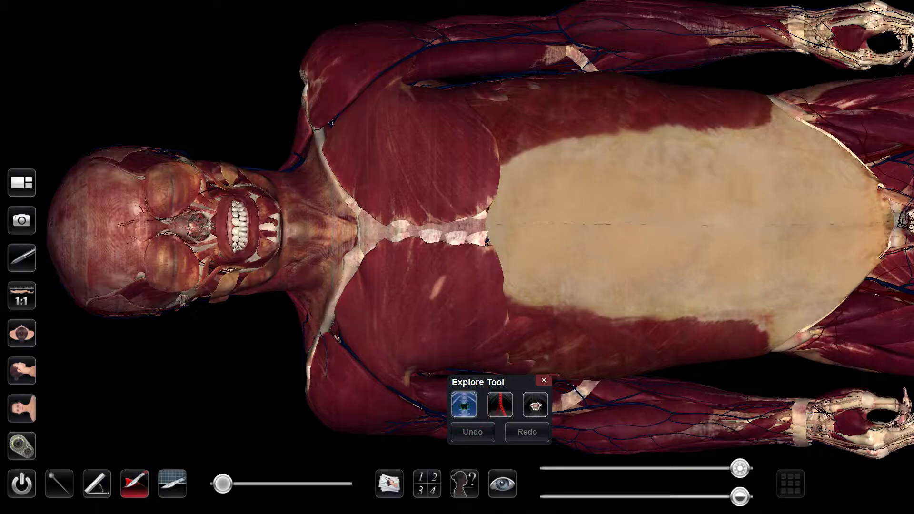
left_click(547, 271)
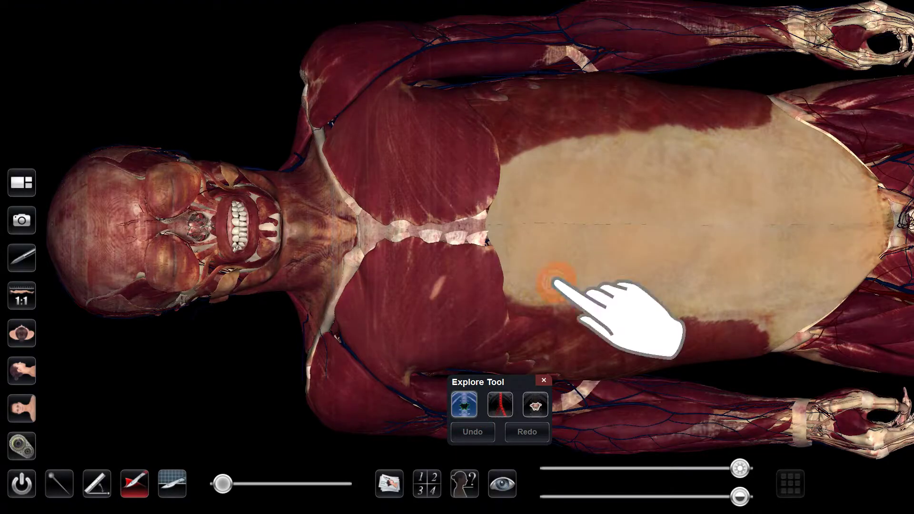
left_click(633, 304)
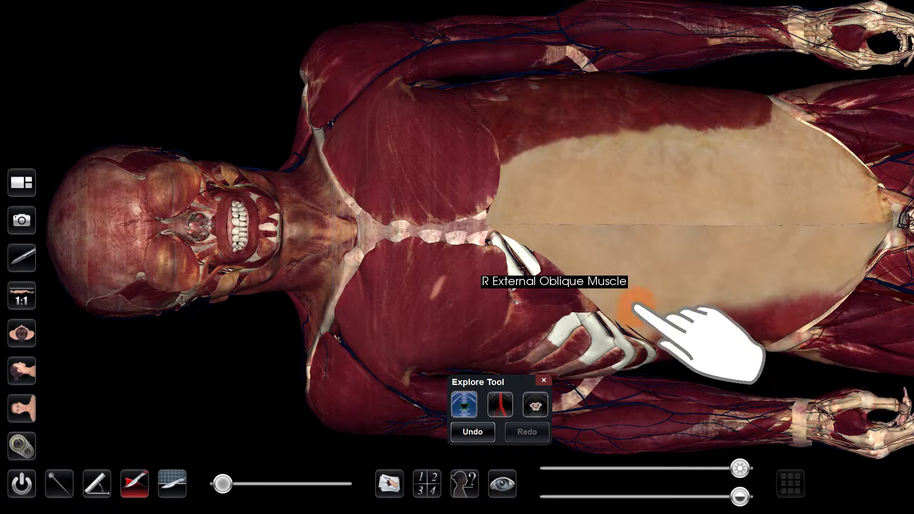
left_click(567, 281)
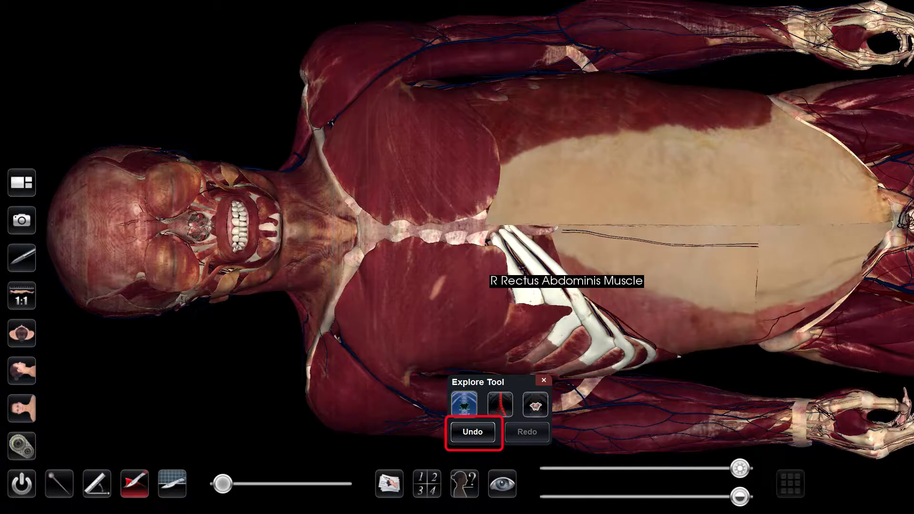
Undo the three abdominal muscle removals
left_click(472, 432)
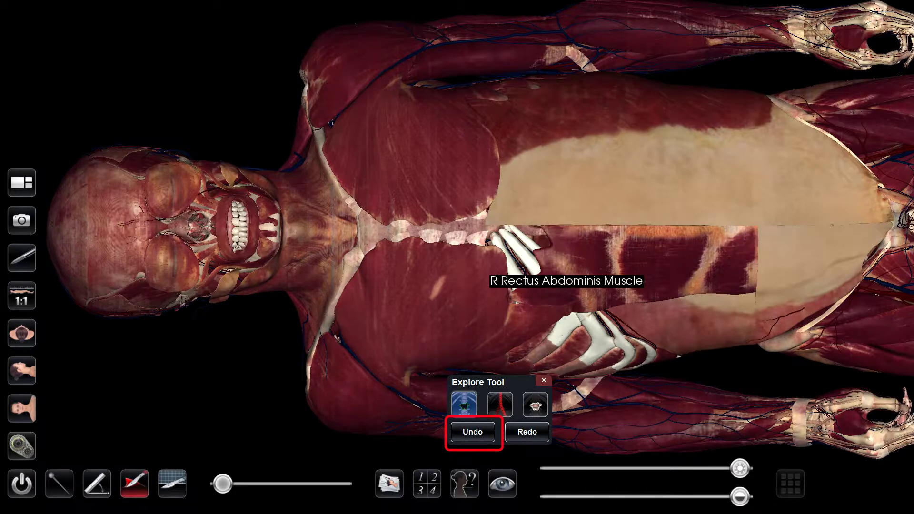
left_click(472, 432)
left_click(472, 431)
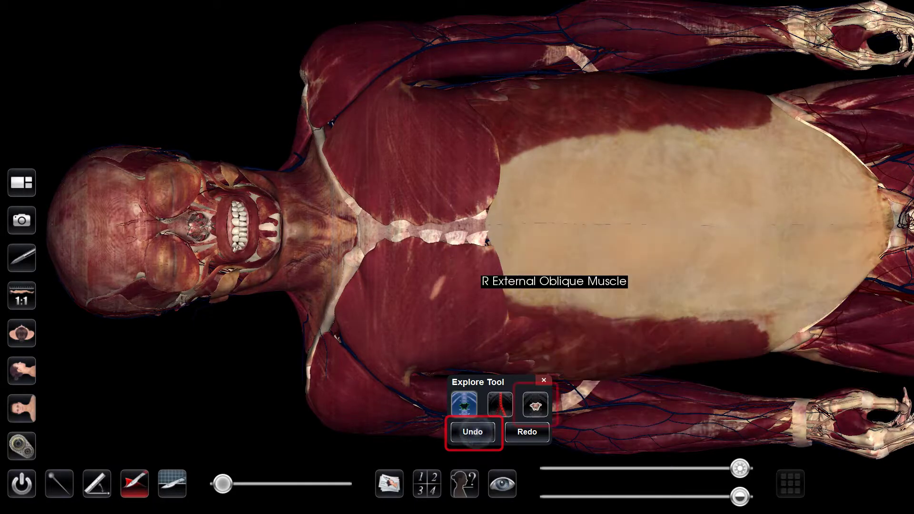
Isolate the right external oblique muscle with the Explore Tool so the surrounding anatomy is ghosted
left_click(535, 404)
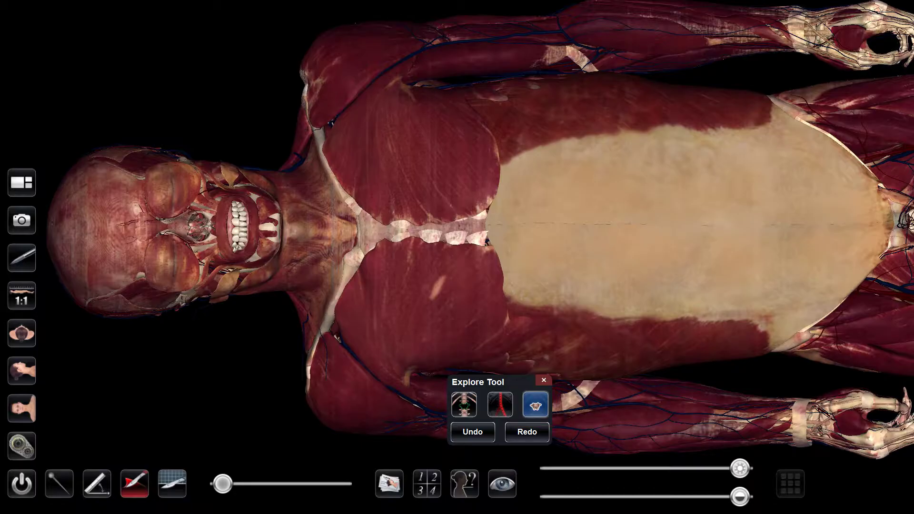
left_click(568, 275)
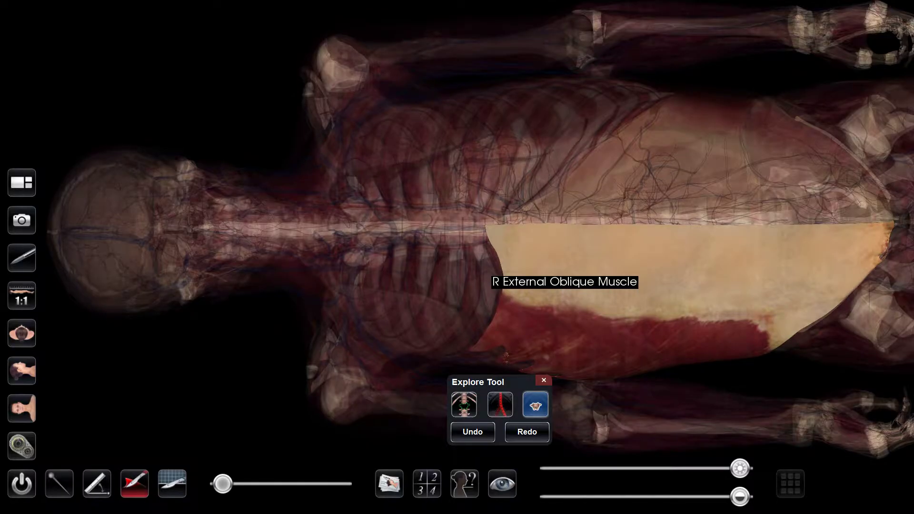
Trace the superficial vein of the right arm and its branches with the Explore Tool's vessel mode
left_click(499, 404)
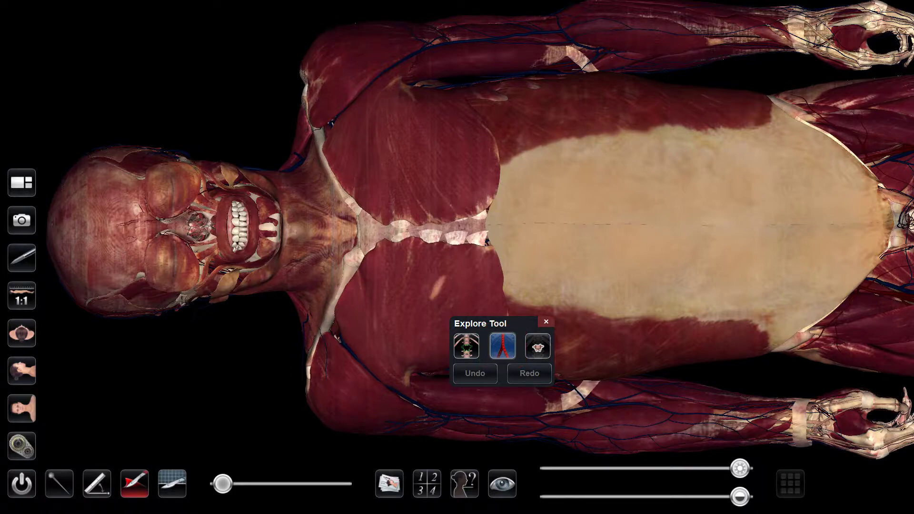
left_click(598, 406)
left_click(502, 346)
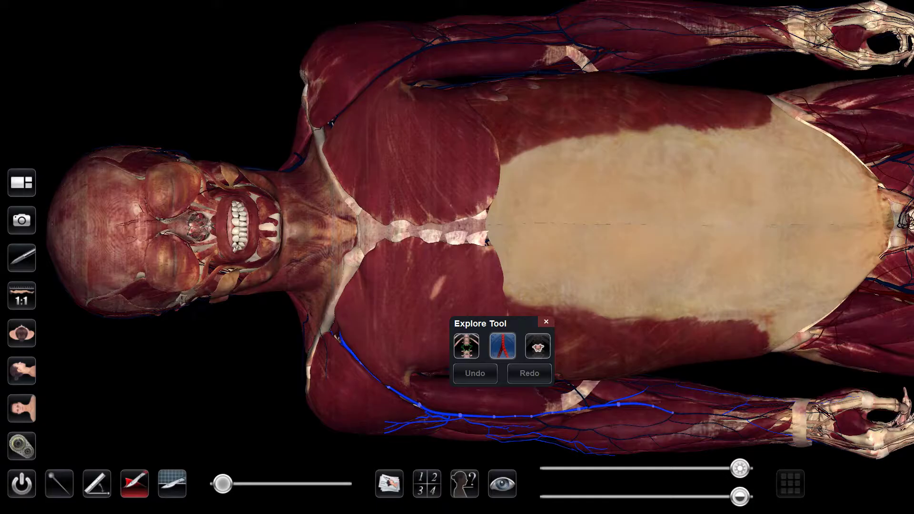
left_click(503, 346)
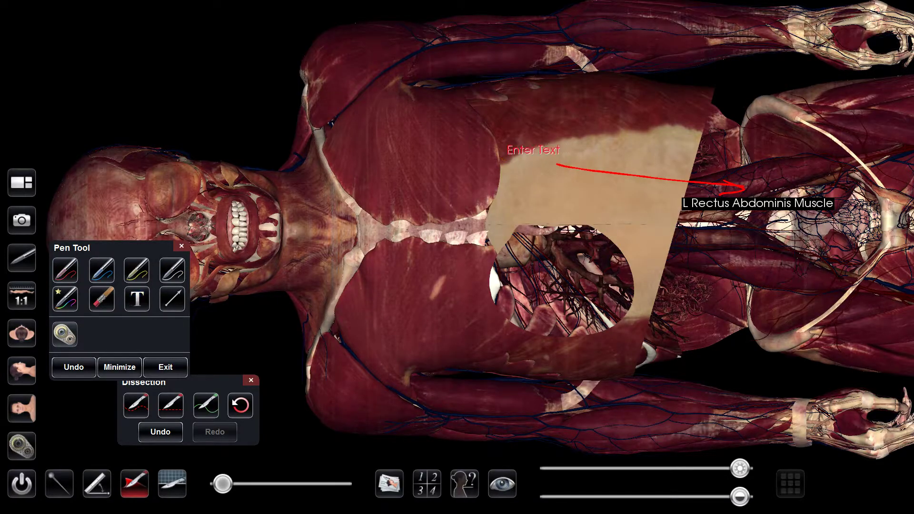
Replace the placeholder text above the red arrow with "What is this?" and close the Pen Tool
left_click(522, 151)
type("What")
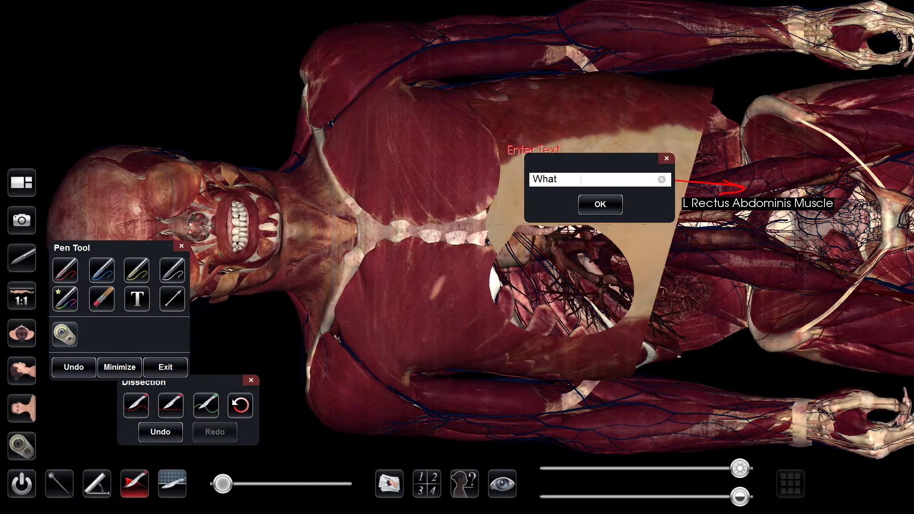
type(" is this?")
key("Return")
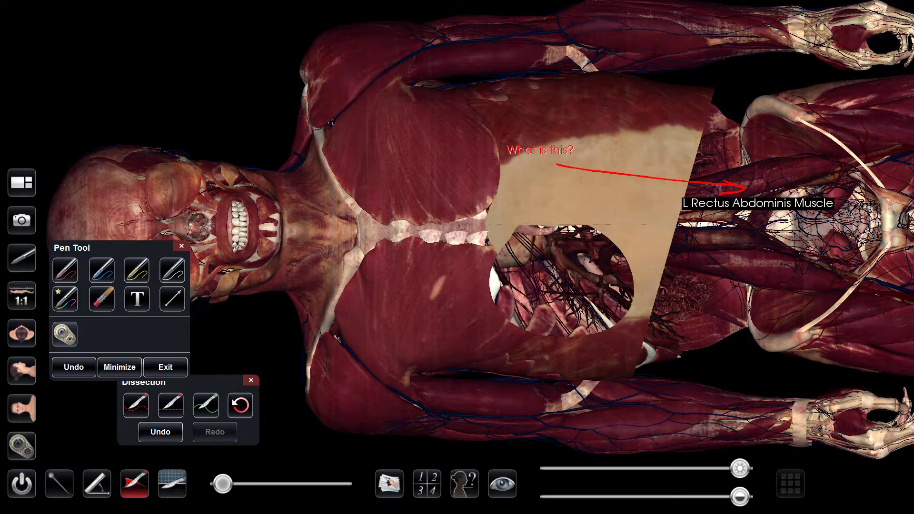
key("Escape")
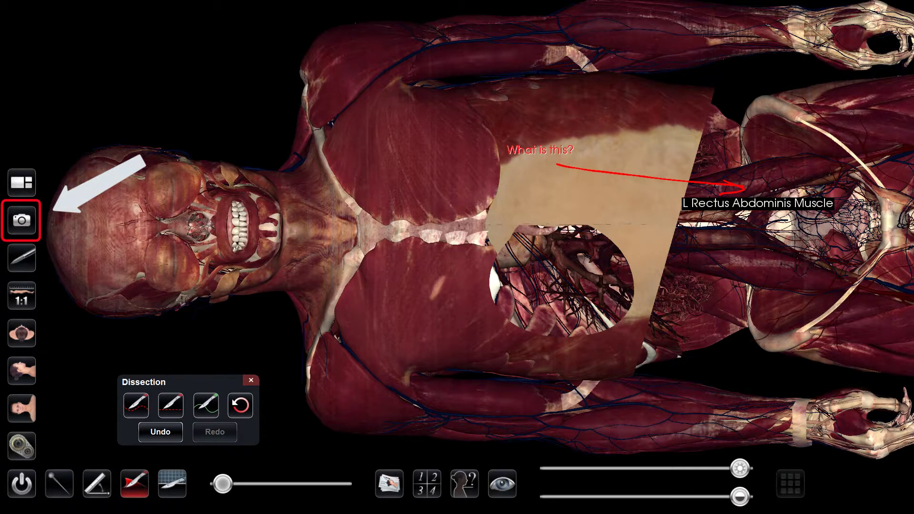
Capture the table image and name the JPEG file 2
left_click(21, 220)
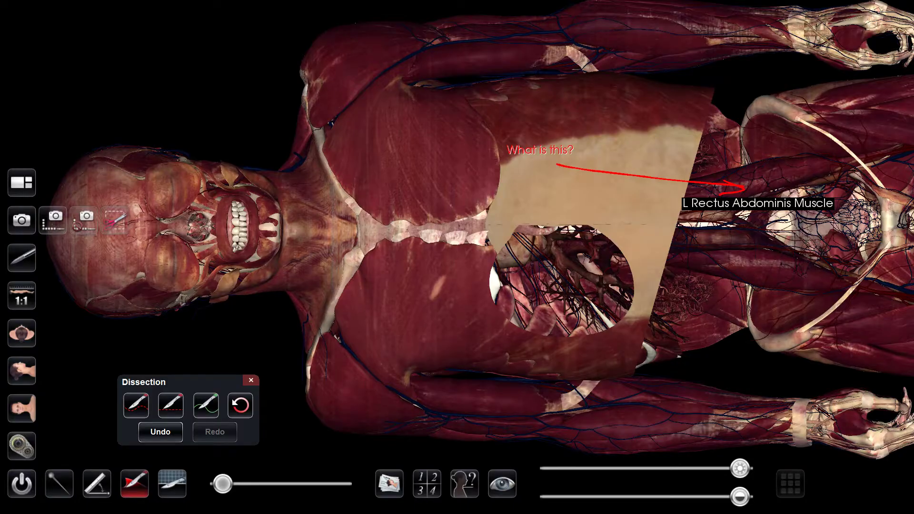
left_click(55, 220)
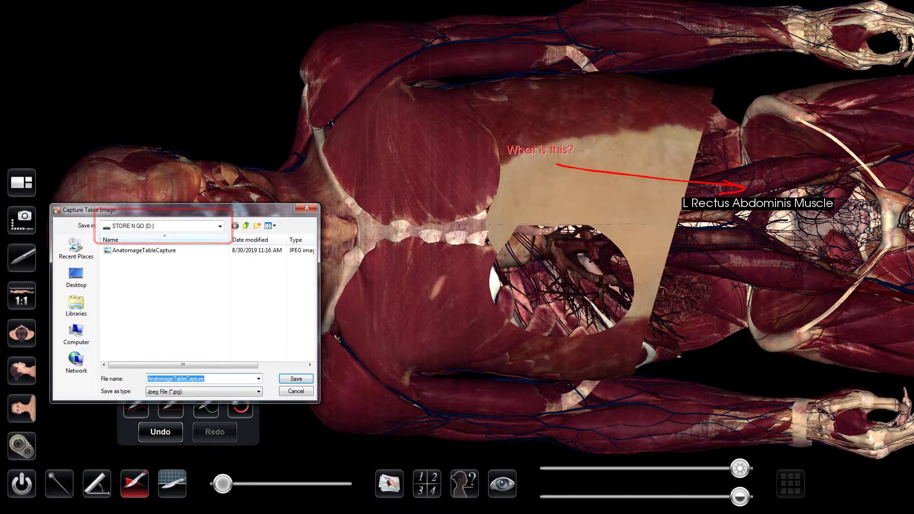
type("2")
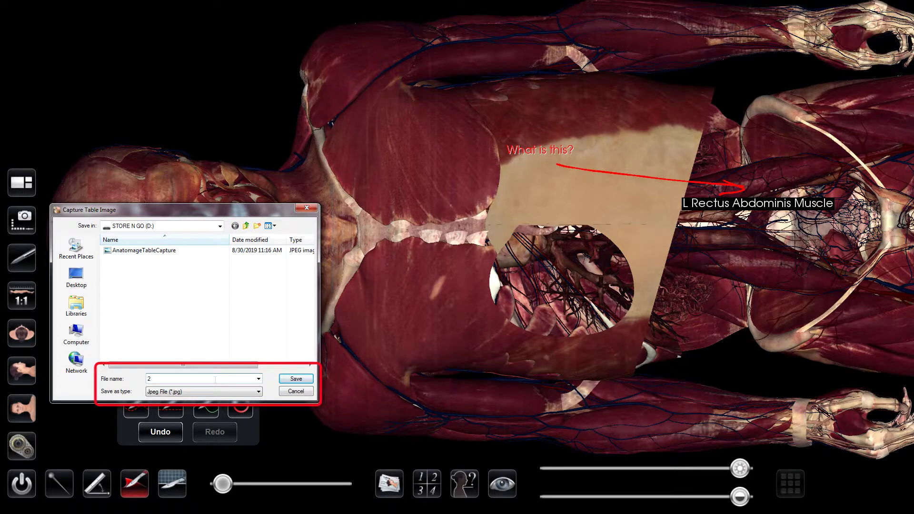
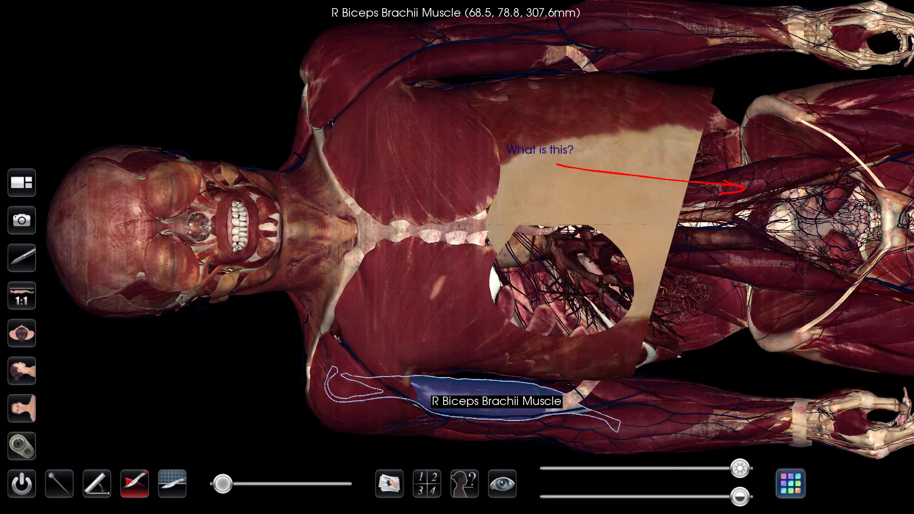
Hide and restore the R Biceps Brachii Muscle through its structure options, and toggle its transparency
left_click(495, 404)
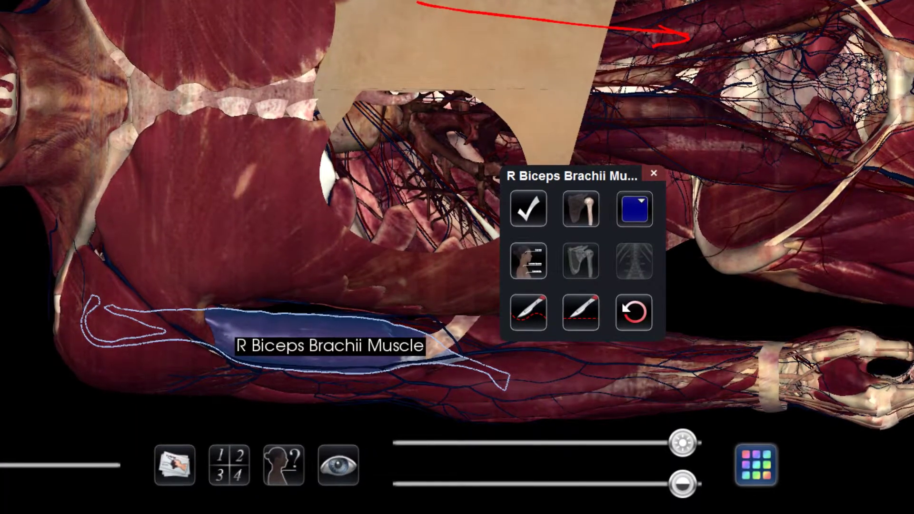
left_click(528, 208)
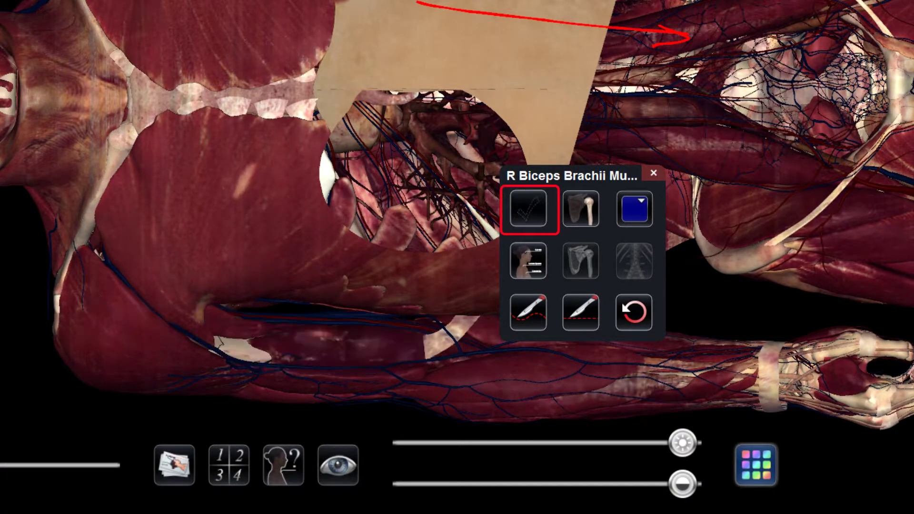
left_click(528, 208)
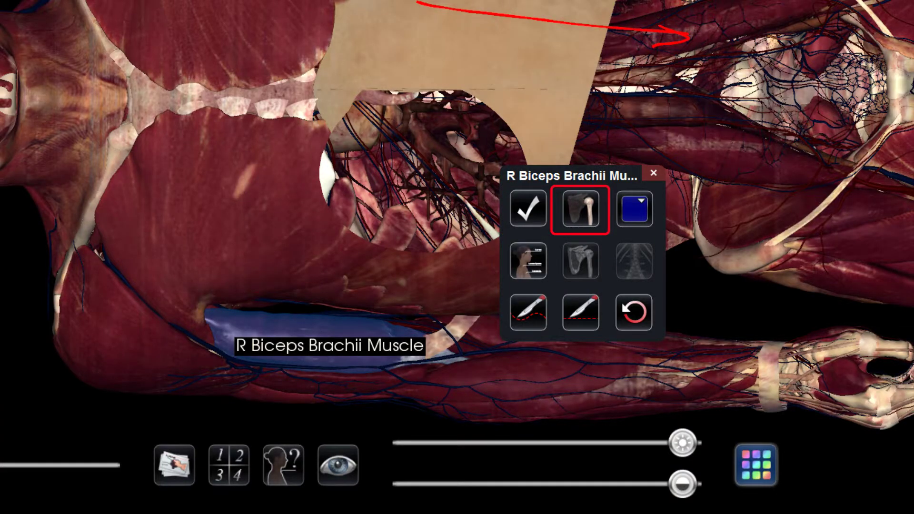
left_click(580, 208)
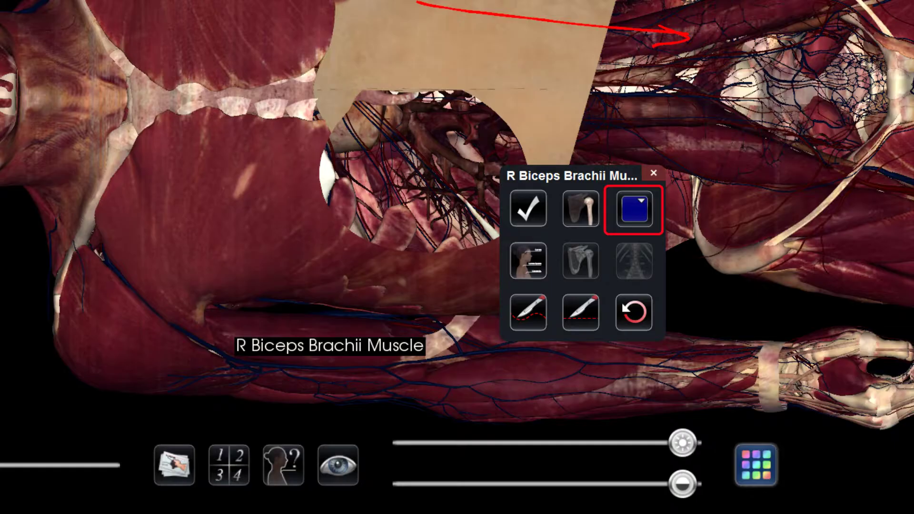
Color the R Biceps Brachii Muscle yellow and toggle its label
left_click(634, 208)
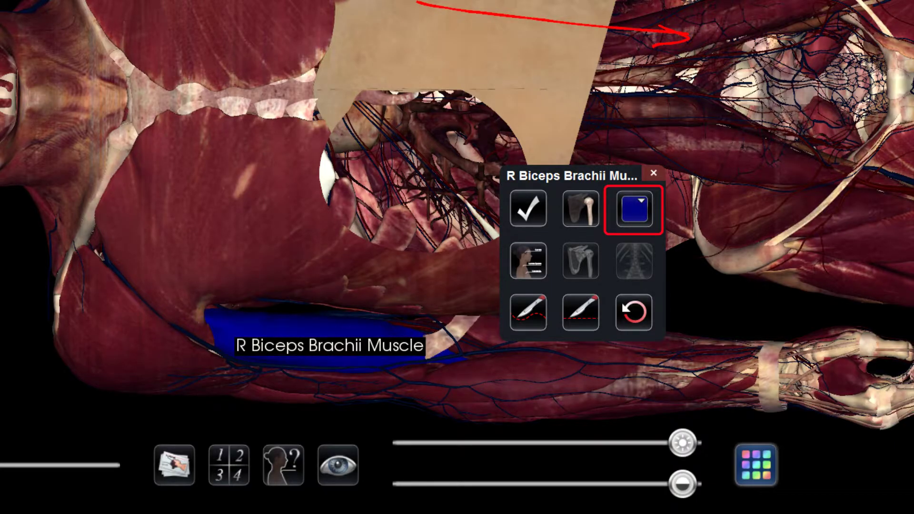
left_click(635, 208)
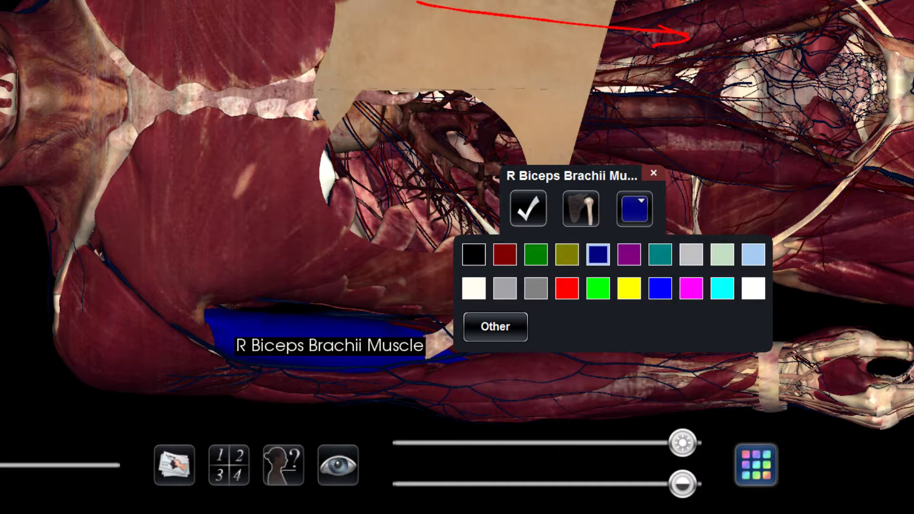
left_click(629, 288)
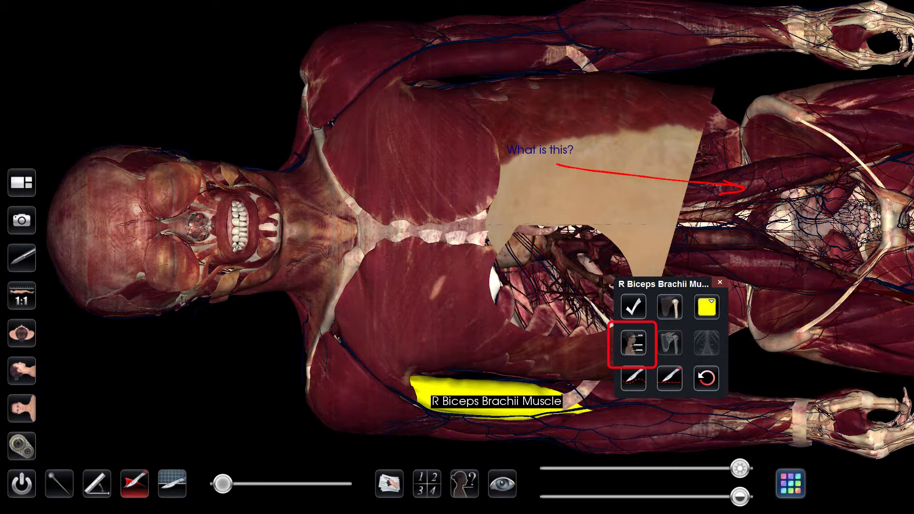
left_click(633, 342)
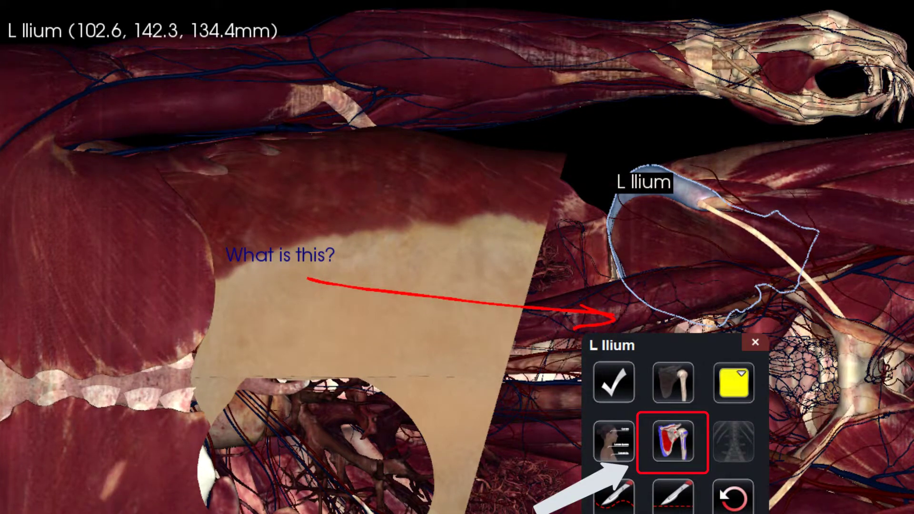
Turn on the colored surface regions for the L Ilium
left_click(673, 441)
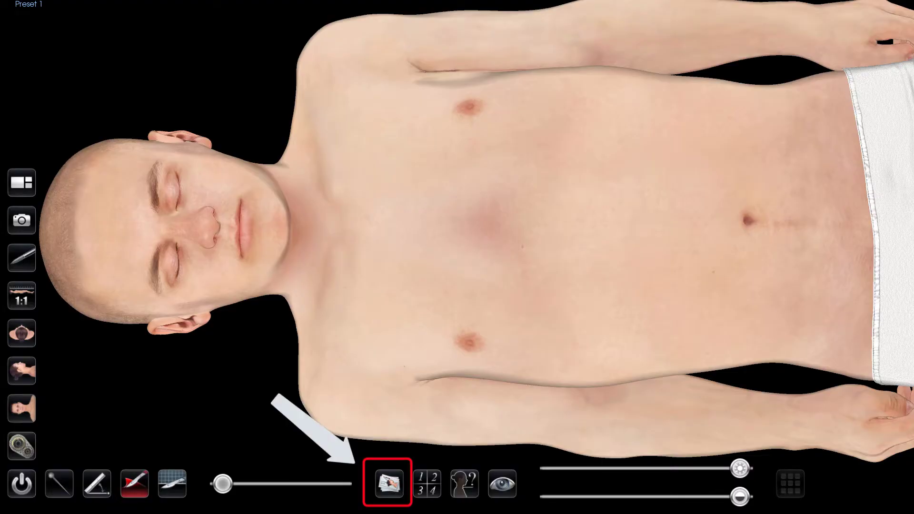
Choose the Ready Made quiz in Quiz Mode and export the quiz results
left_click(389, 483)
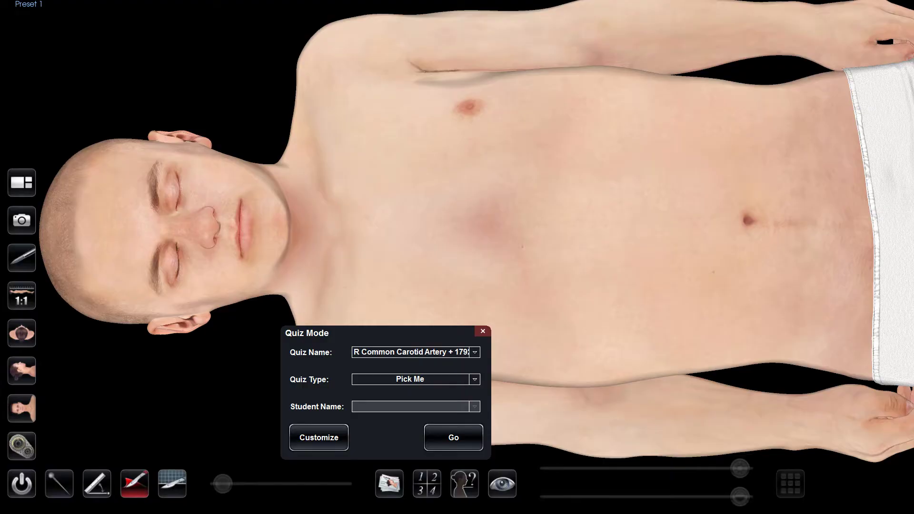
key("alt+Down")
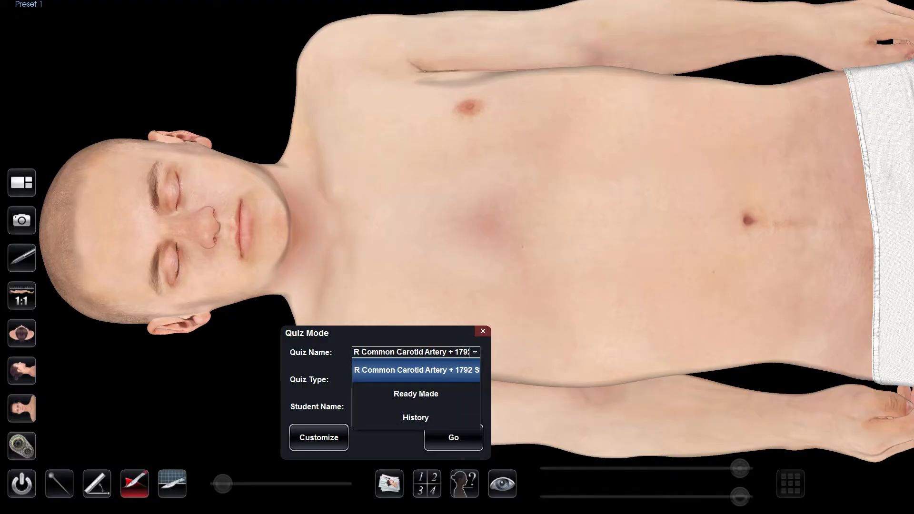
key("Down")
key("Return")
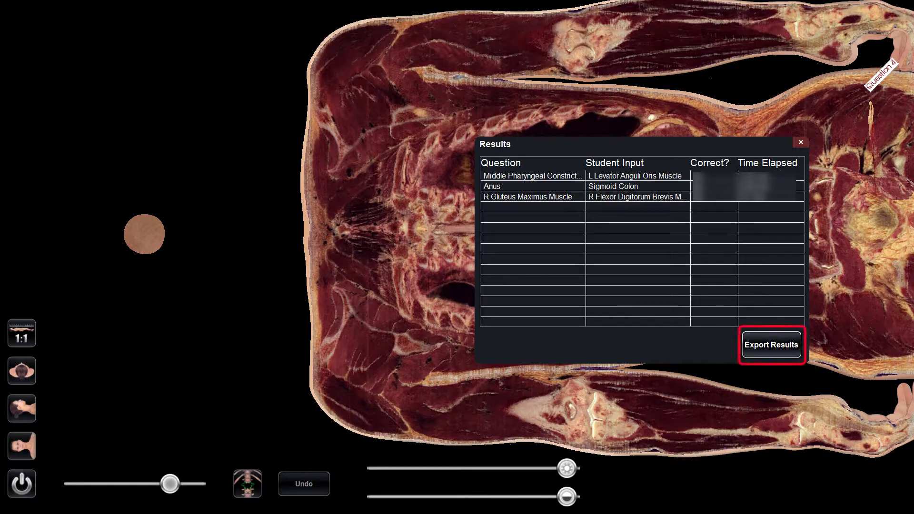
left_click(771, 345)
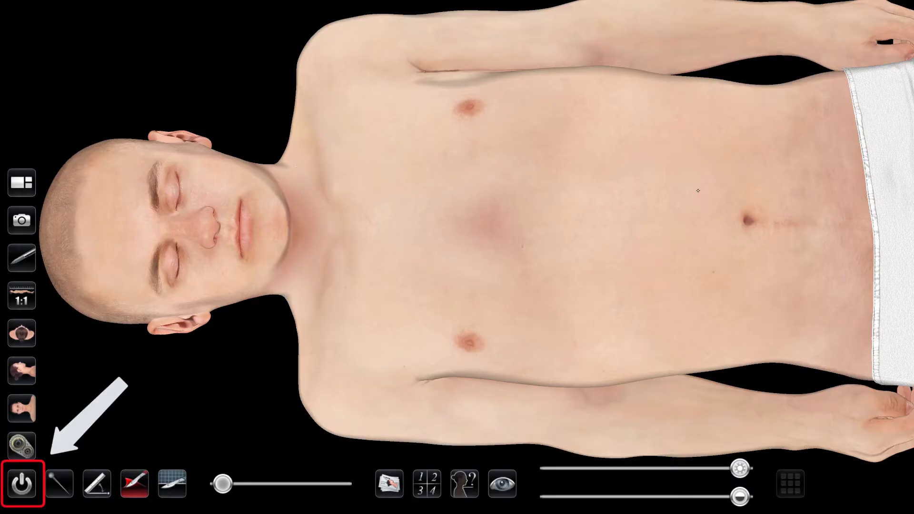
View the High Res Regional Anatomy list, close it, and open the Case Library
left_click(23, 483)
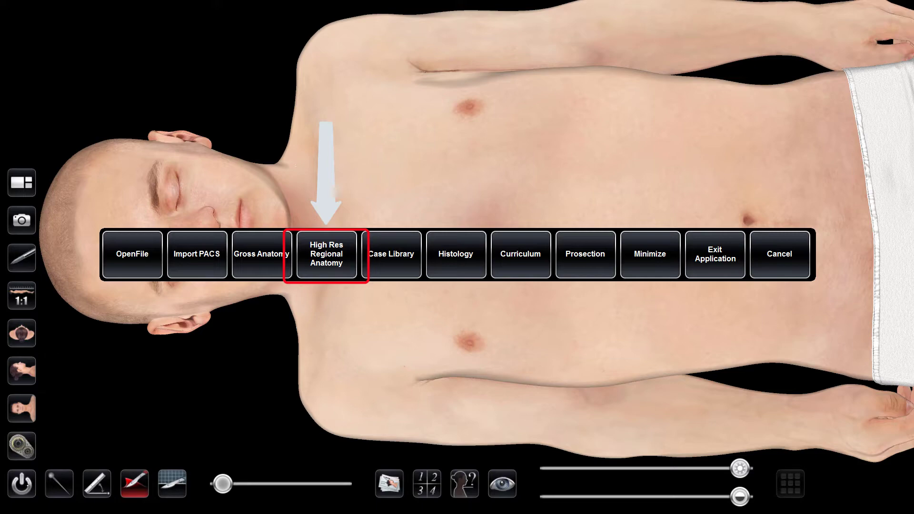
left_click(326, 255)
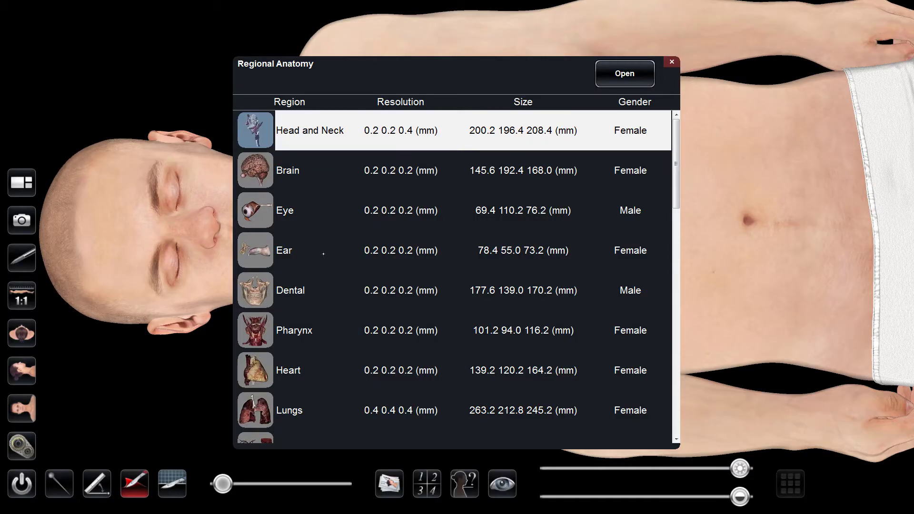
left_click(665, 62)
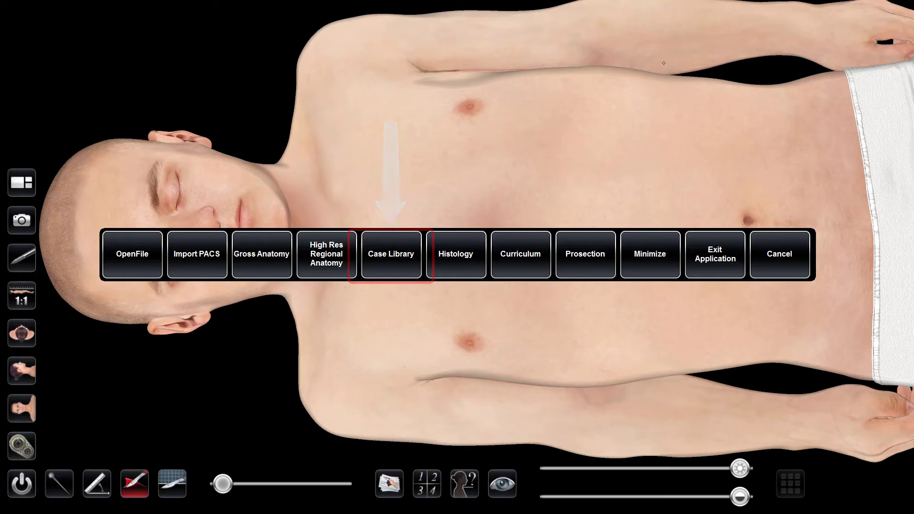
left_click(391, 254)
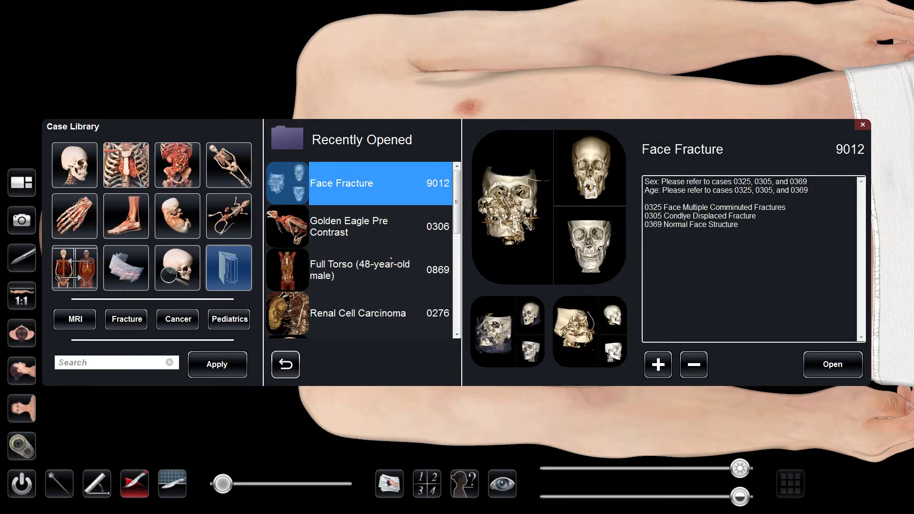